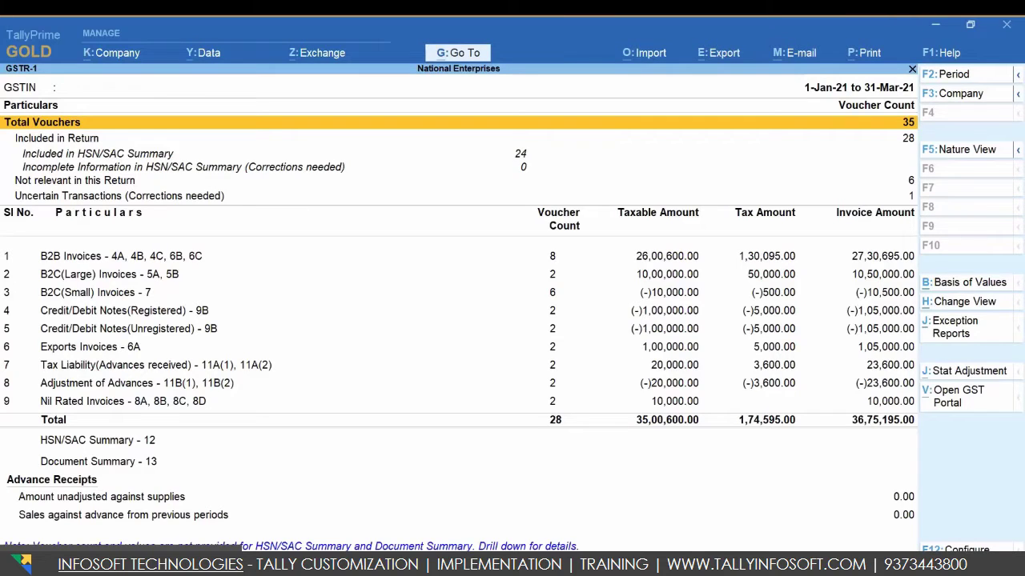
# Set the GSTR-1 report period from 1-2-2021 to 28-2-2021
pyautogui.press('F2')
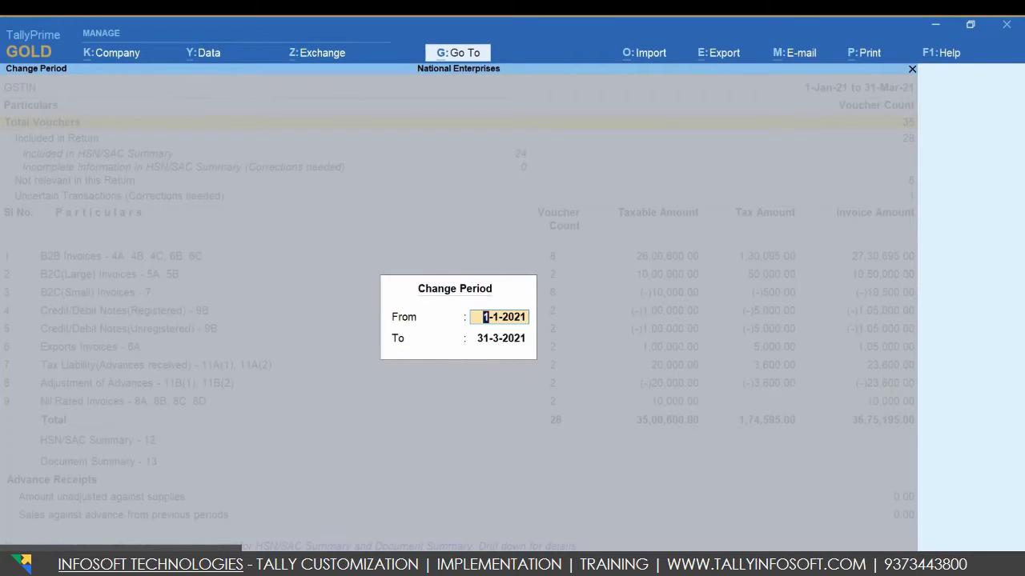
pyautogui.write('1-2')
pyautogui.write('-2021')
pyautogui.press('Return')
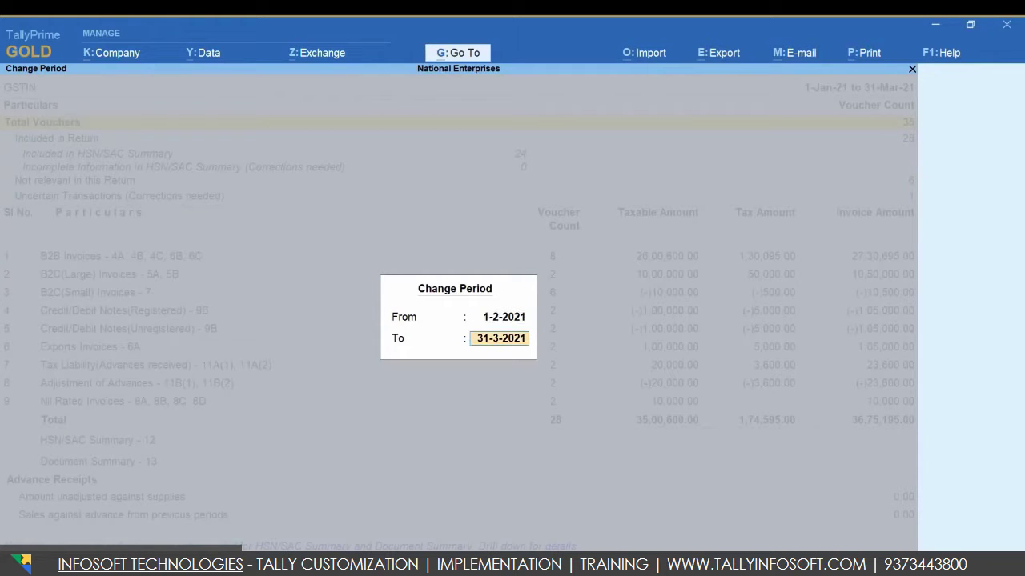
pyautogui.write('28-2-21')
pyautogui.press('Return')
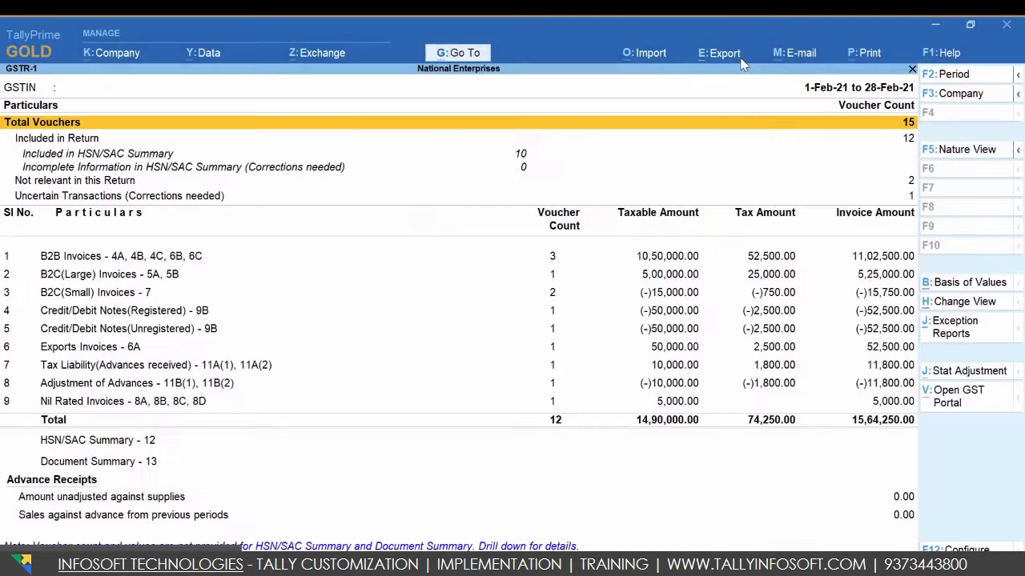
# Set up the GSTR-1 e-return export as JSON (Data Interchange), with separate files for each section, to D:\Returns for all vouchers
pyautogui.click(742, 62)
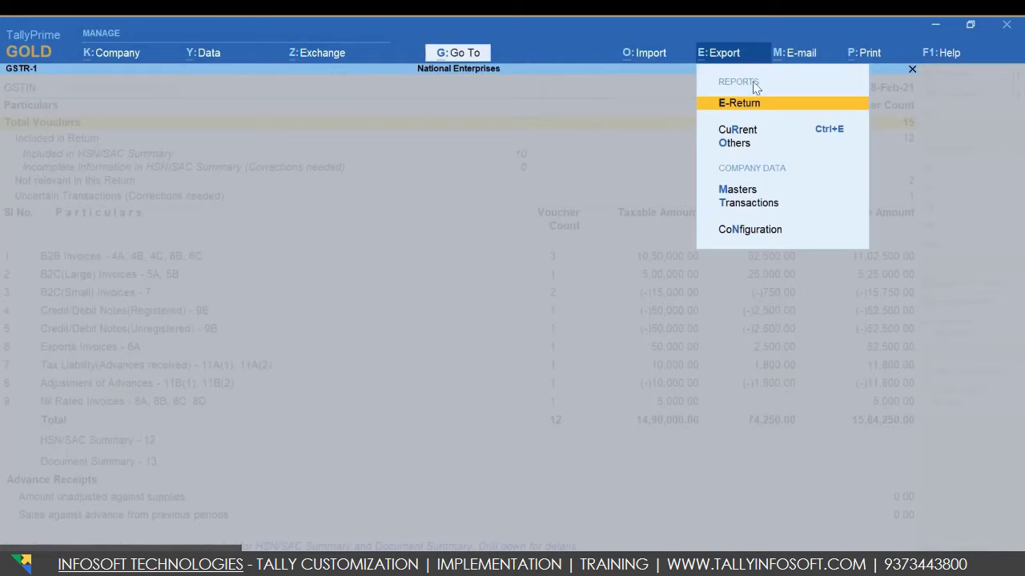
pyautogui.click(740, 103)
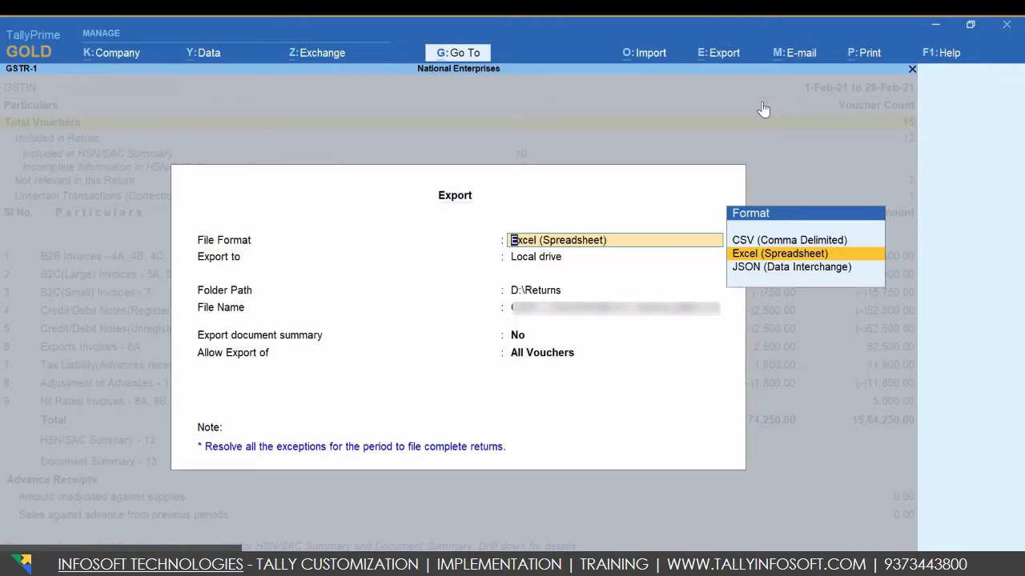
pyautogui.press('Down')
pyautogui.press('Return')
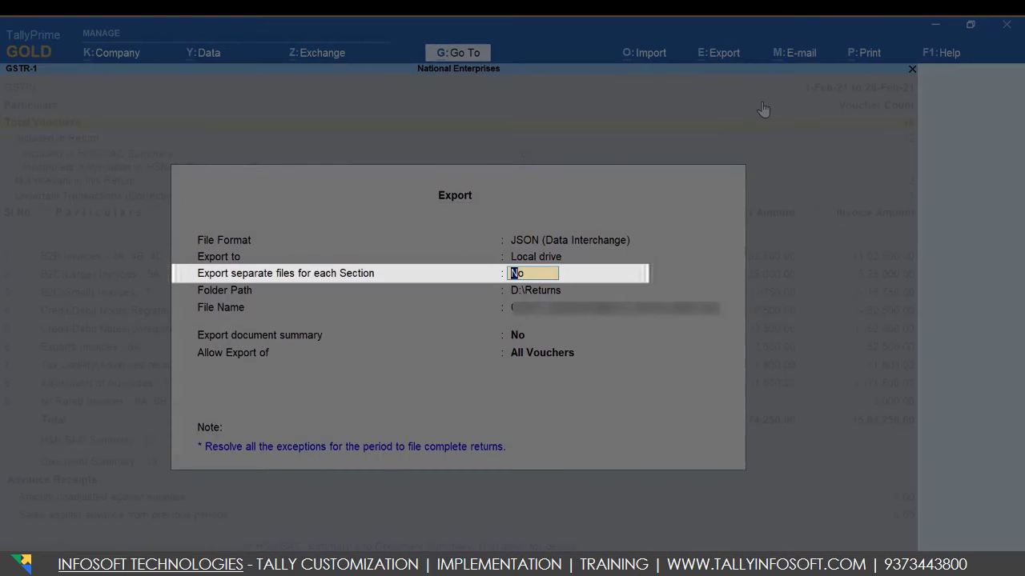
pyautogui.write('Yes')
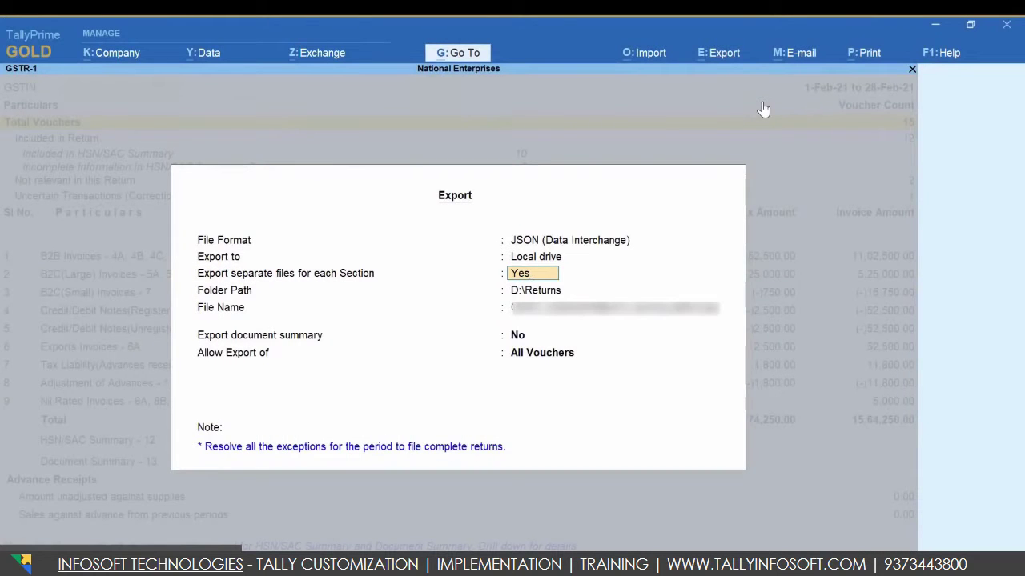
pyautogui.press('Return')
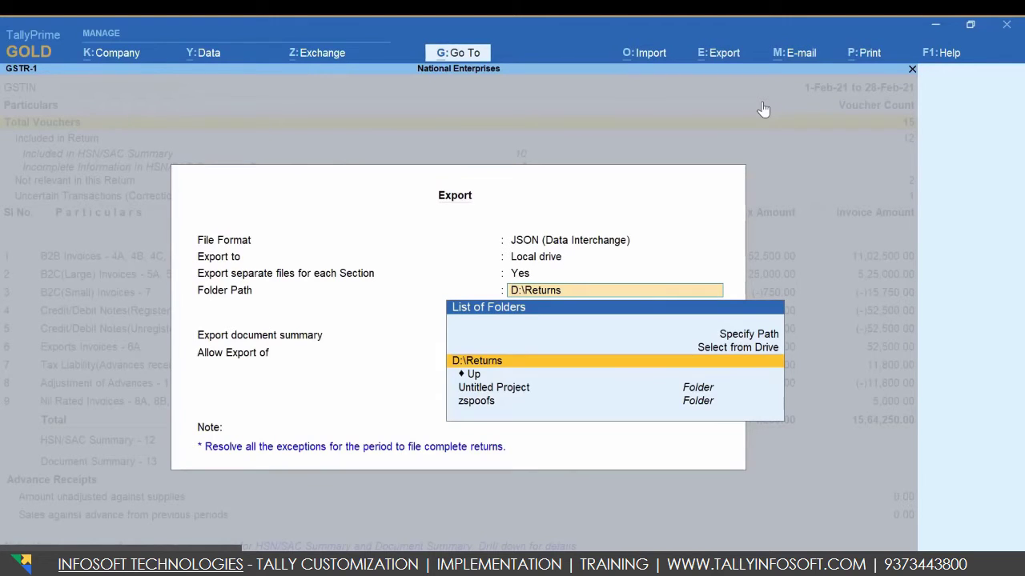
pyautogui.press('Return')
pyautogui.press('Return')
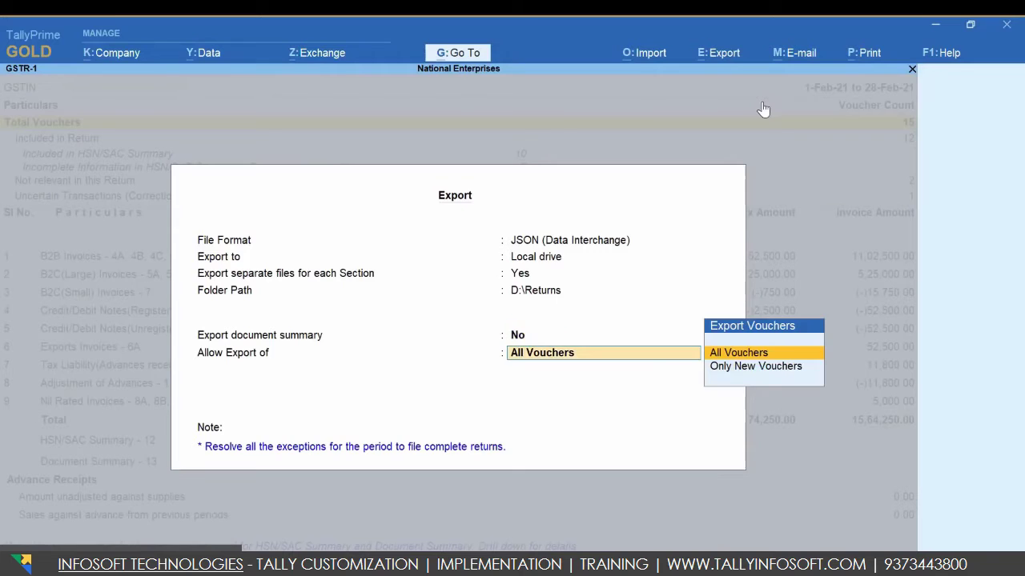
pyautogui.press('Return')
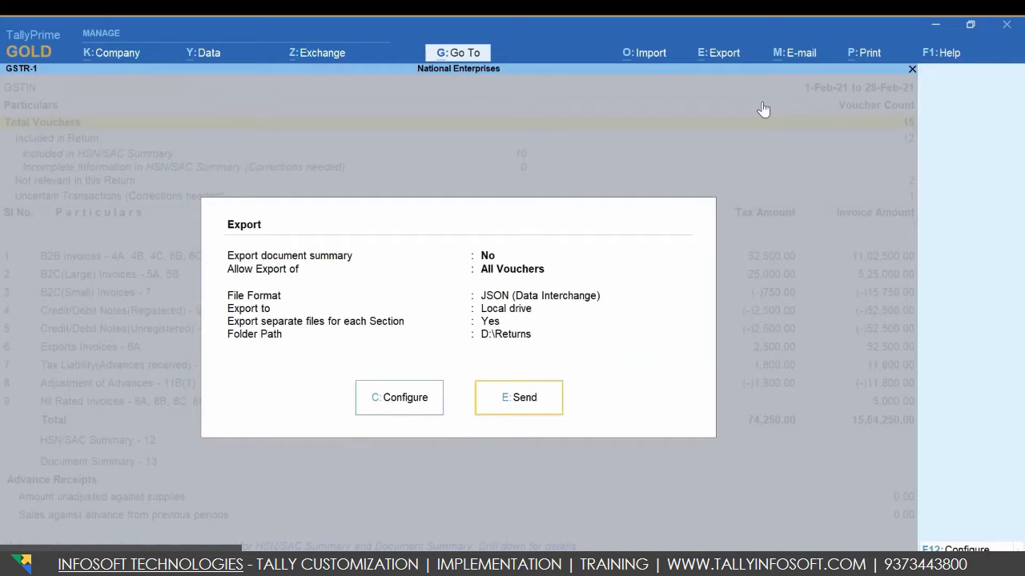
# Configure the export to open the folder after export, and send the JSON files
pyautogui.press('c')
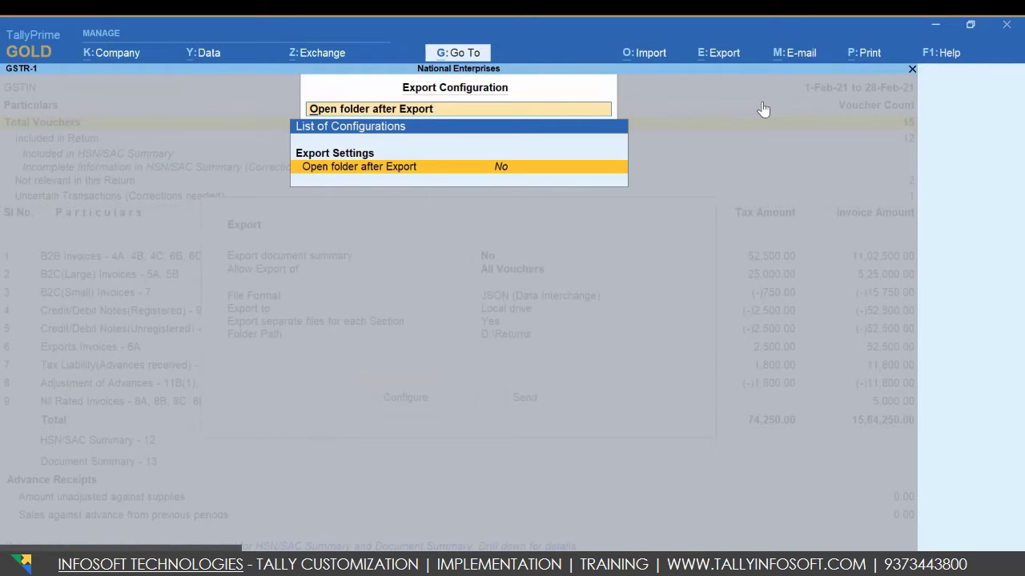
pyautogui.press('y')
pyautogui.press('Escape')
pyautogui.press('Escape')
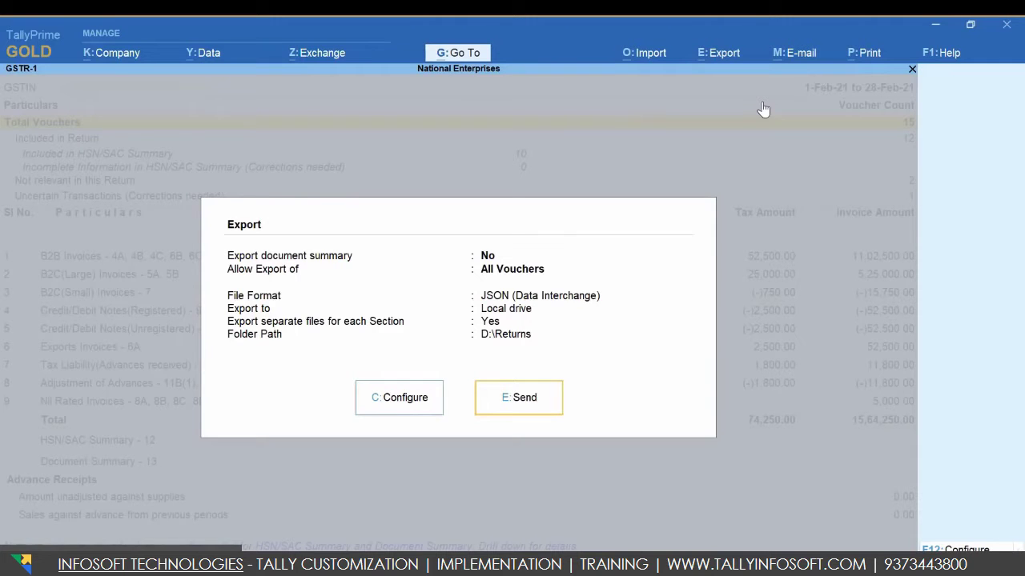
pyautogui.press('Return')
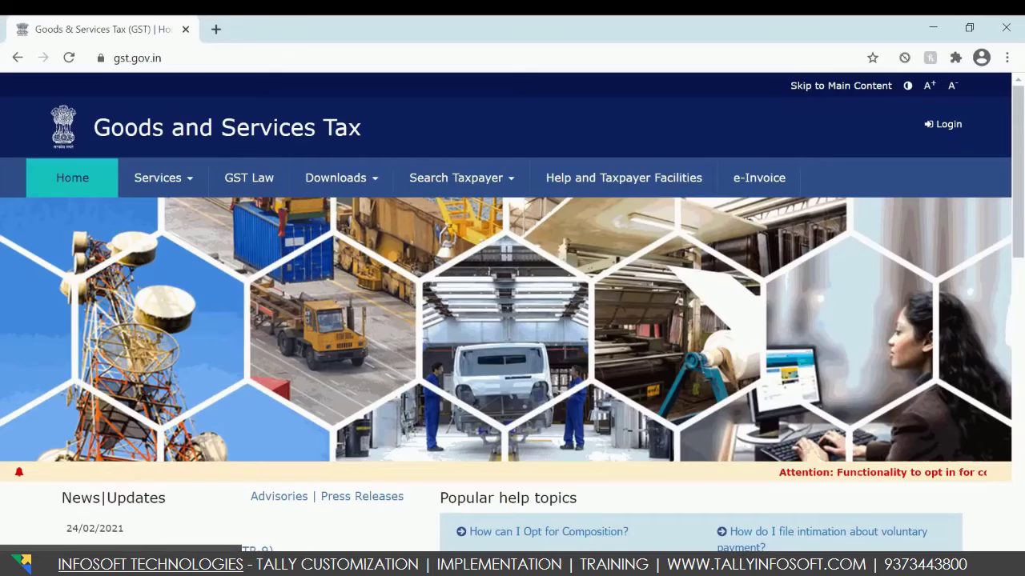
# Log in to the GST portal at gst.gov.in, entering the account password and the captcha characters
pyautogui.click(943, 124)
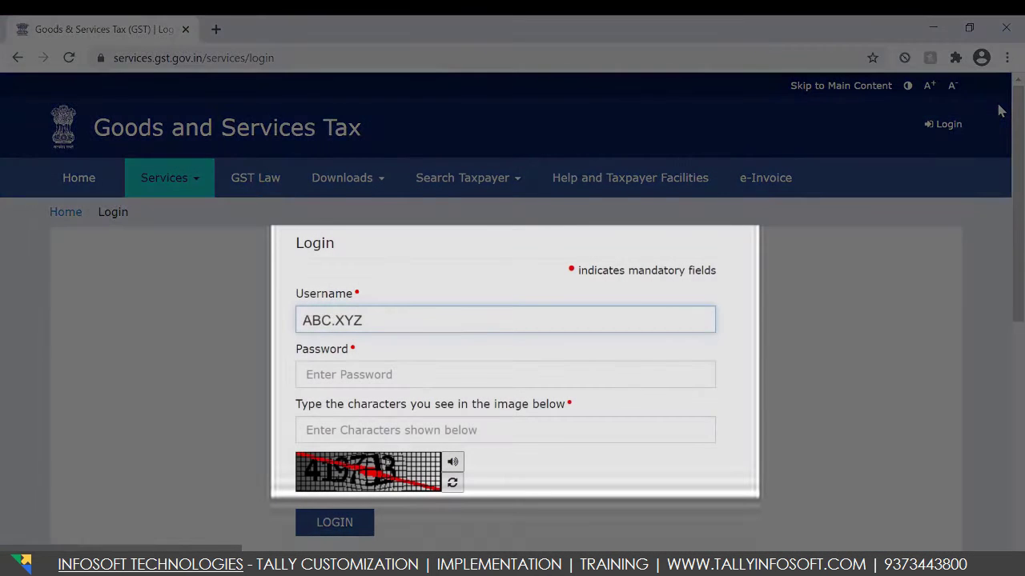
pyautogui.press('Tab')
pyautogui.write('••••••••')
pyautogui.press('Tab')
pyautogui.write('419713')
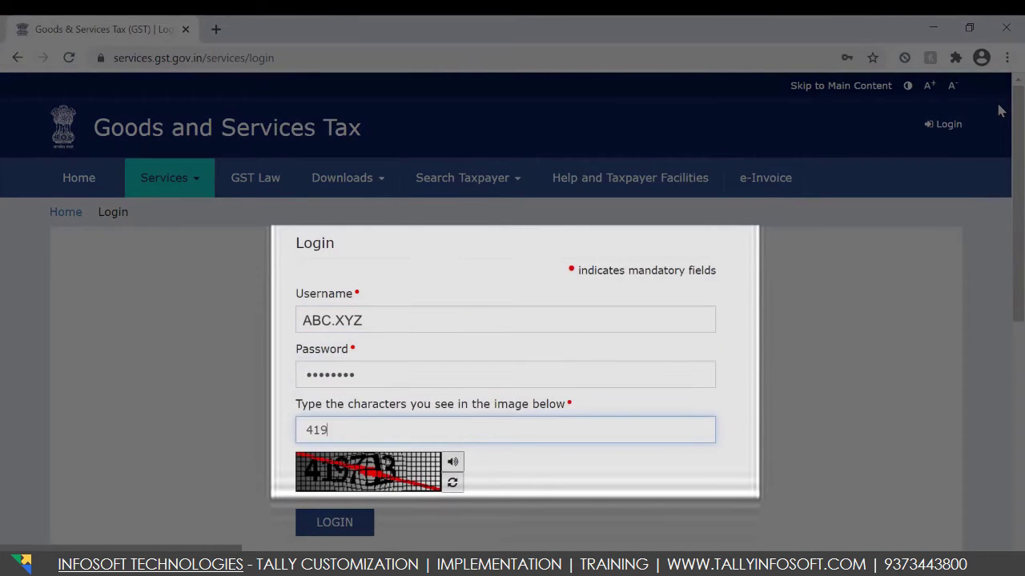
pyautogui.press('Tab')
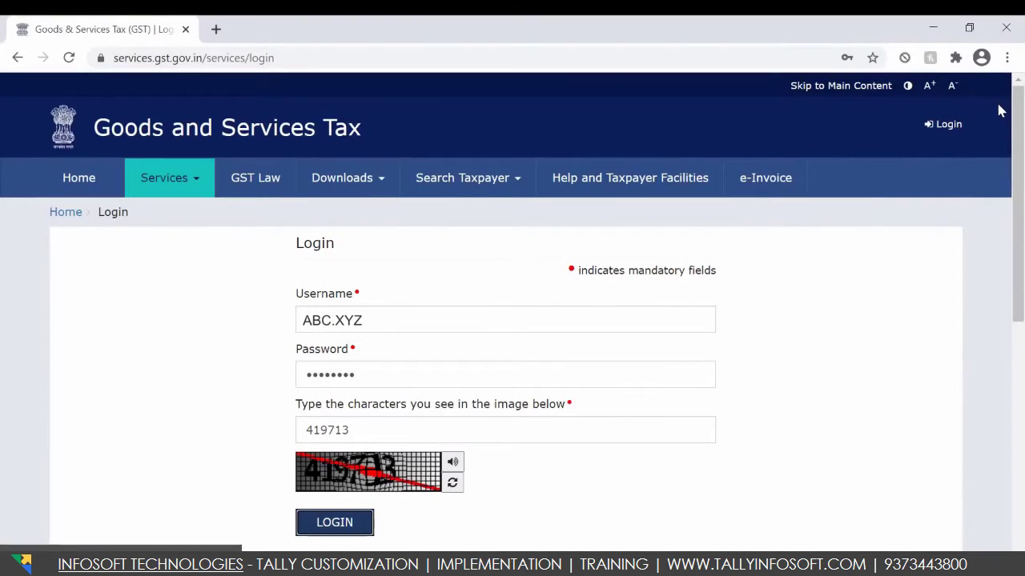
pyautogui.press('Return')
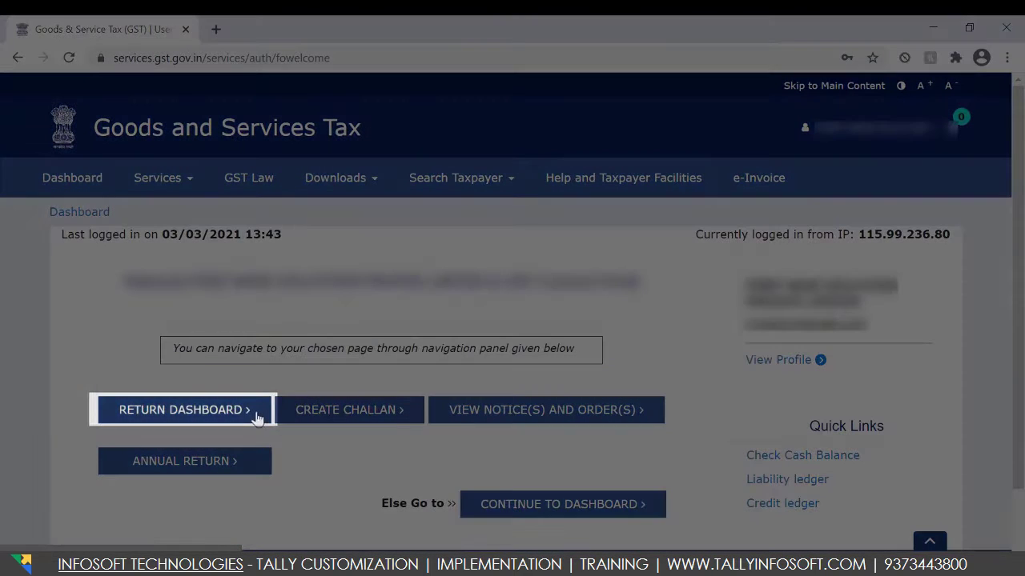
# Find the 2020-21 February returns on the return dashboard and open offline preparation for the Invoice Furnishing Facility
pyautogui.click(256, 416)
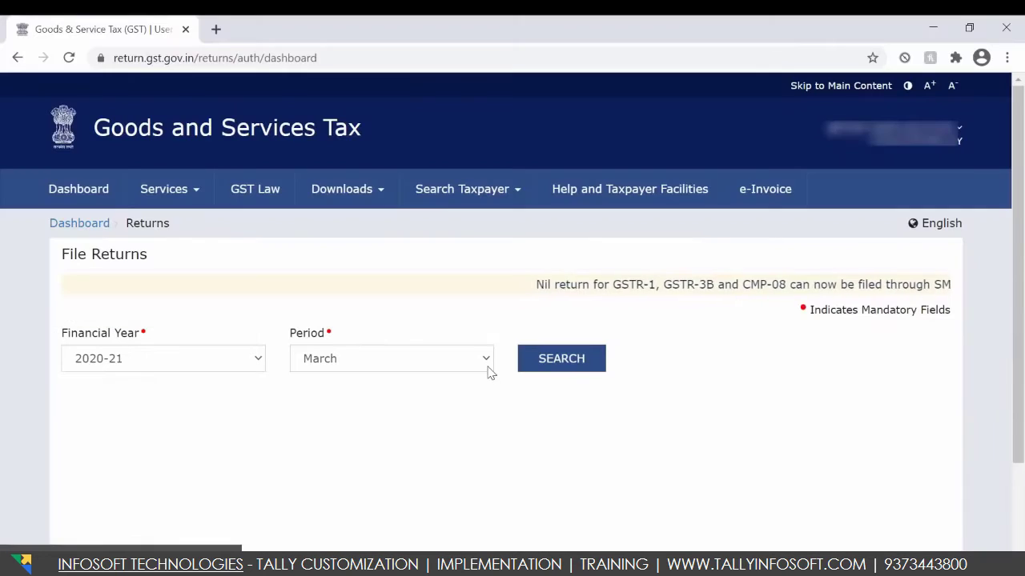
pyautogui.click(488, 368)
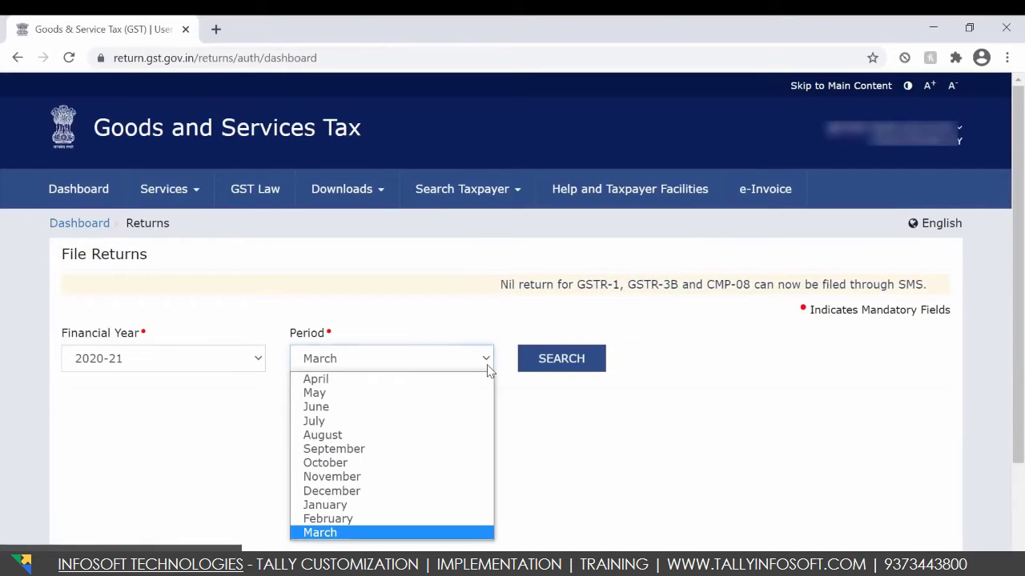
pyautogui.click(425, 525)
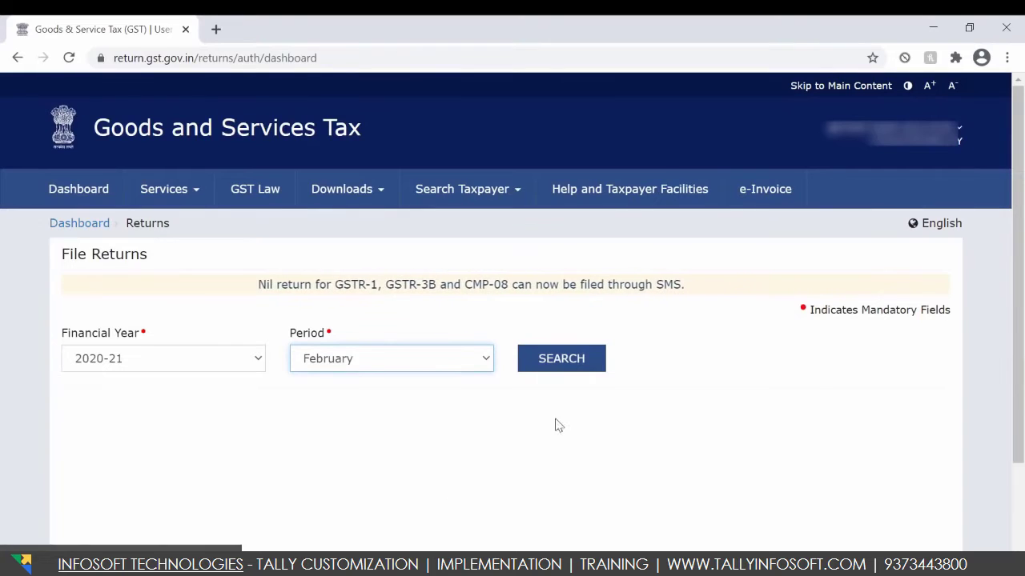
pyautogui.click(597, 370)
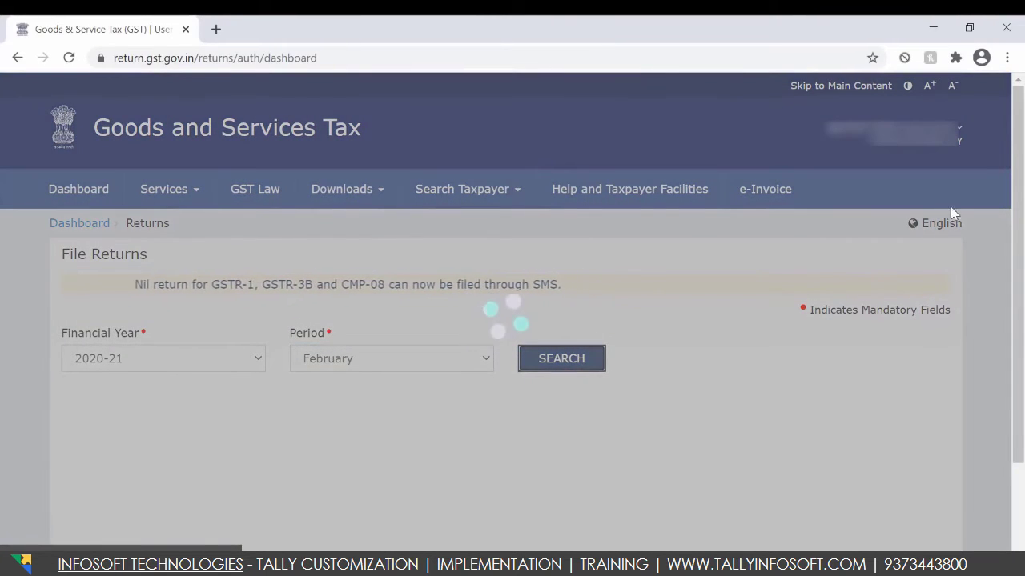
pyautogui.scroll(-4, 996, 183)
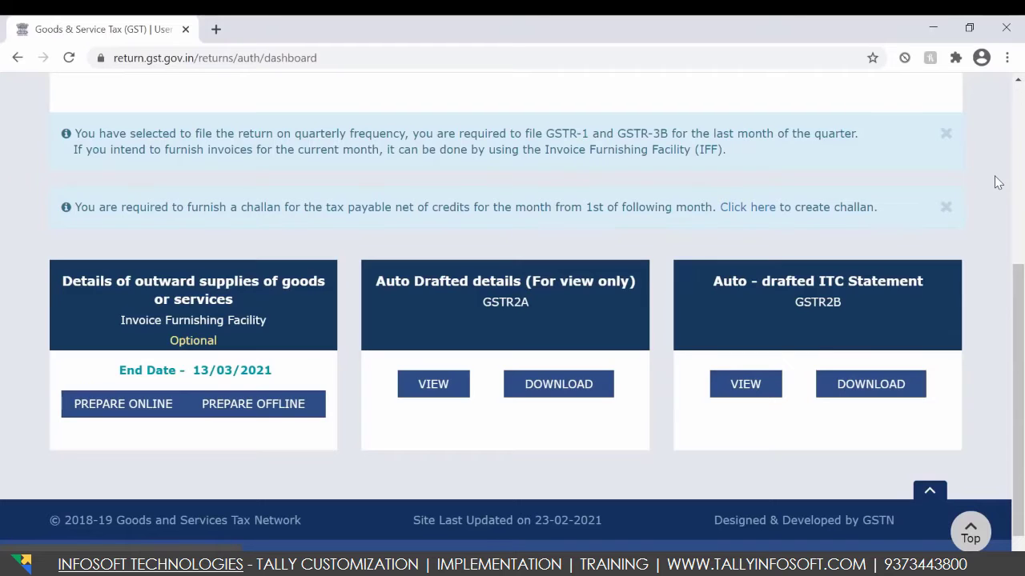
pyautogui.click(278, 407)
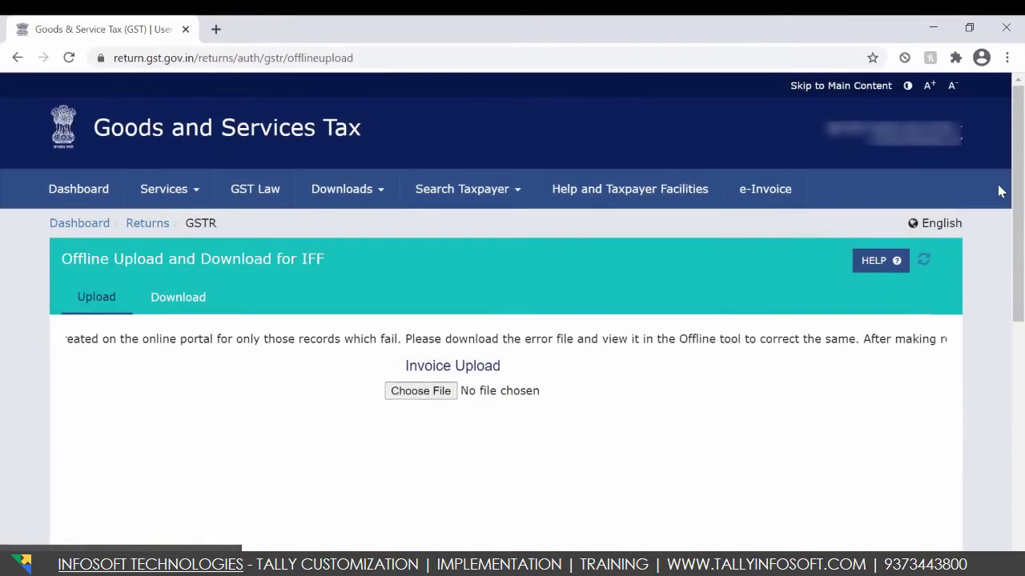
# Upload the B2B JSON file from the Returns folder as the IFF invoice upload
pyautogui.click(445, 396)
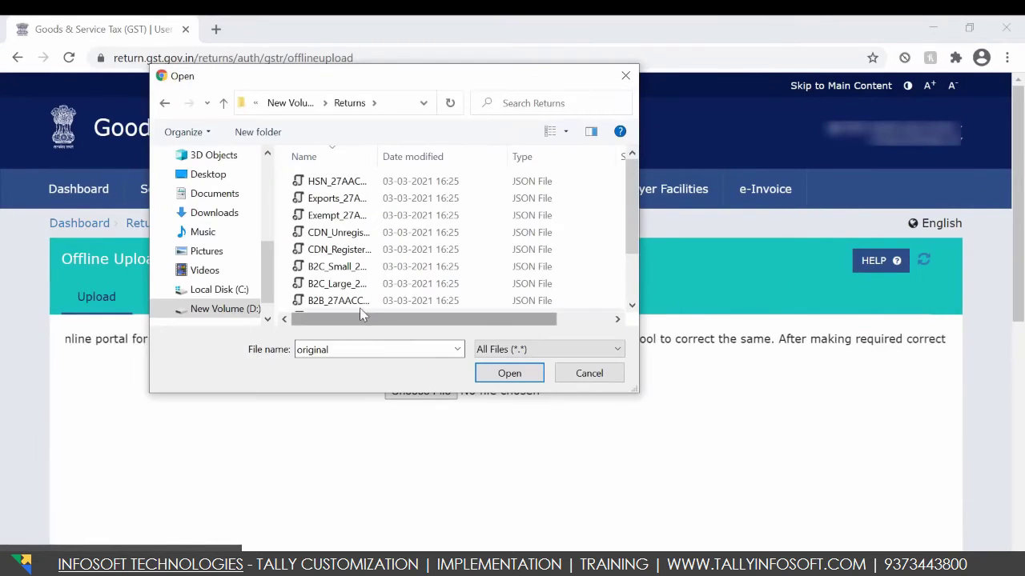
pyautogui.click(359, 303)
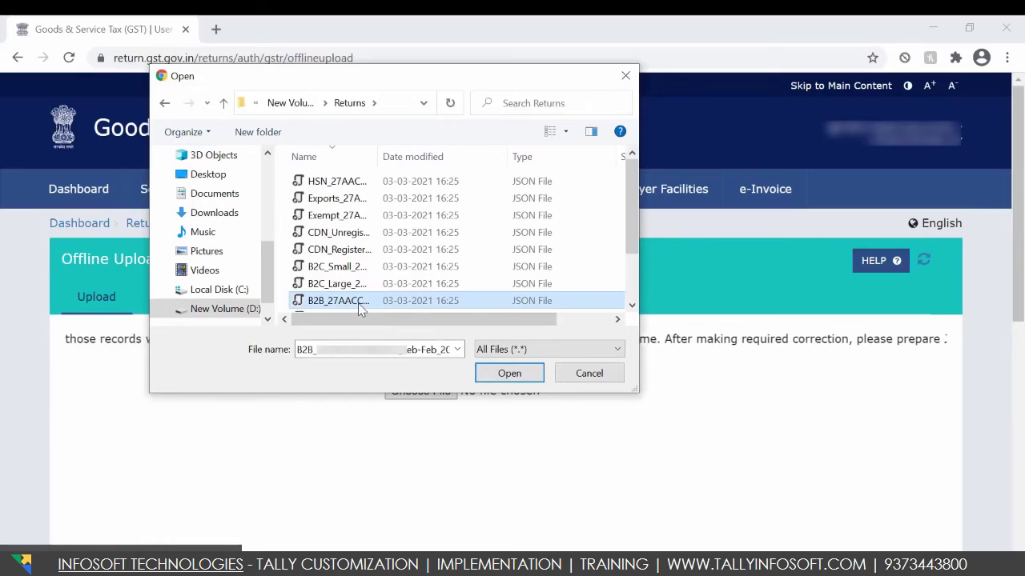
pyautogui.click(526, 385)
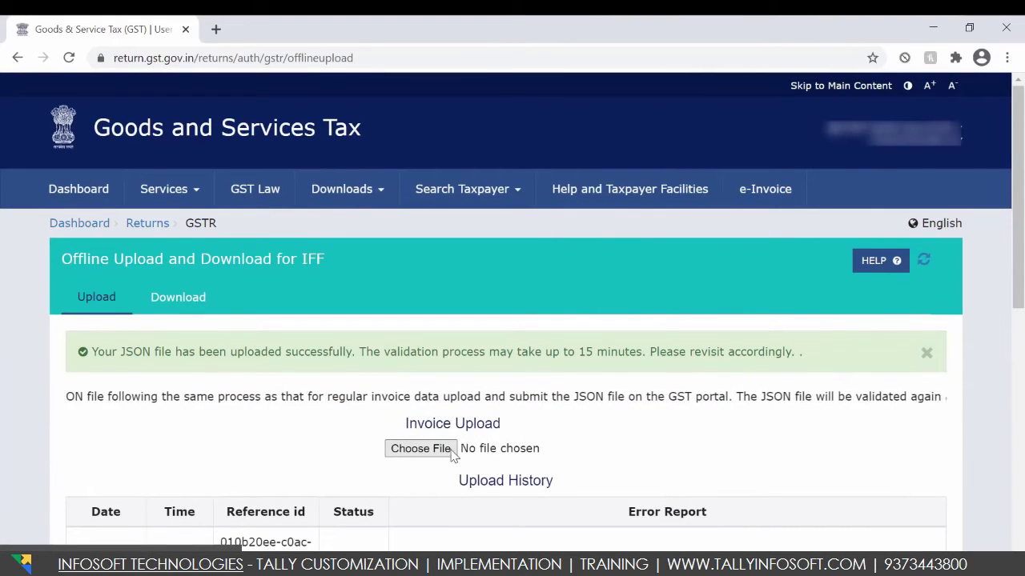
# Upload the registered credit/debit notes (CDN_Register...) JSON file from the Returns folder
pyautogui.click(420, 448)
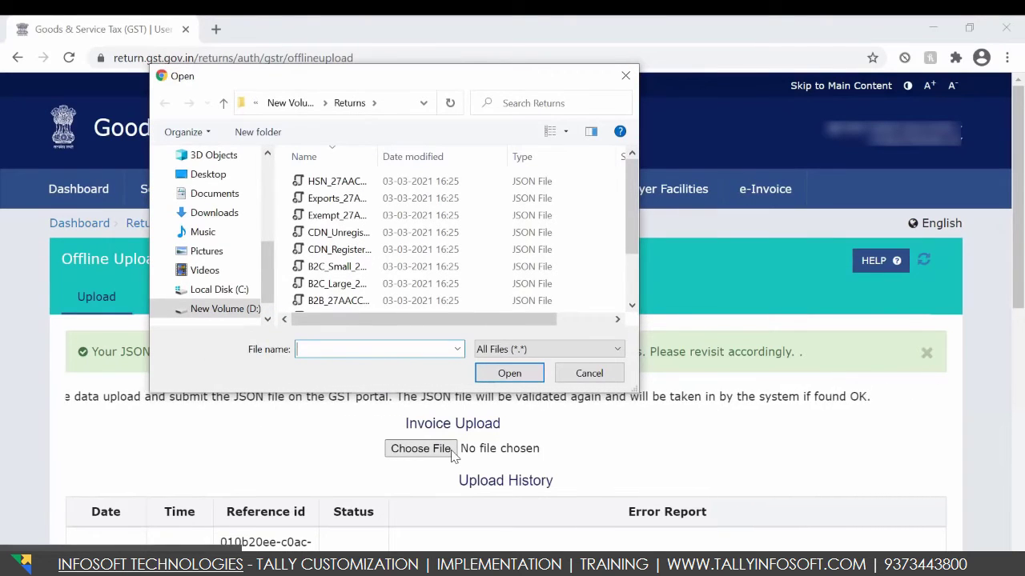
pyautogui.click(345, 254)
pyautogui.click(490, 379)
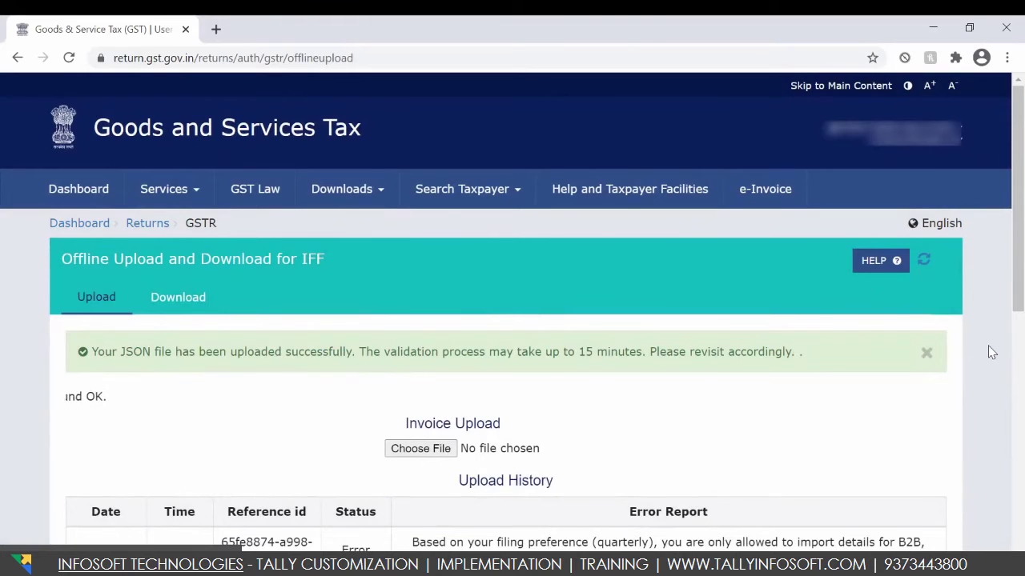
# Go back from the upload history to File Returns and search again for the February period of 2020-21
pyautogui.scroll(-10, 991, 352)
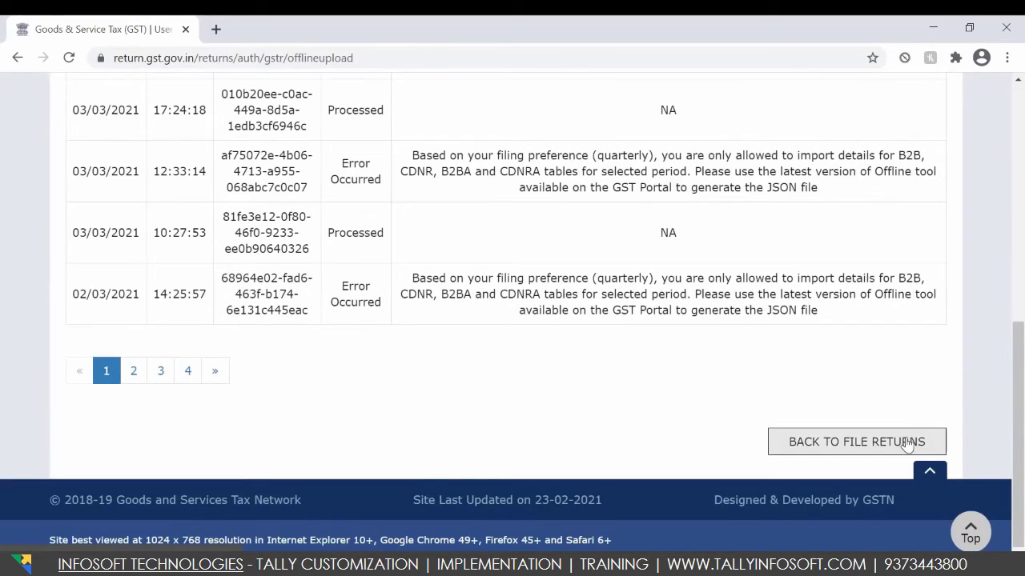
pyautogui.click(907, 442)
pyautogui.click(485, 361)
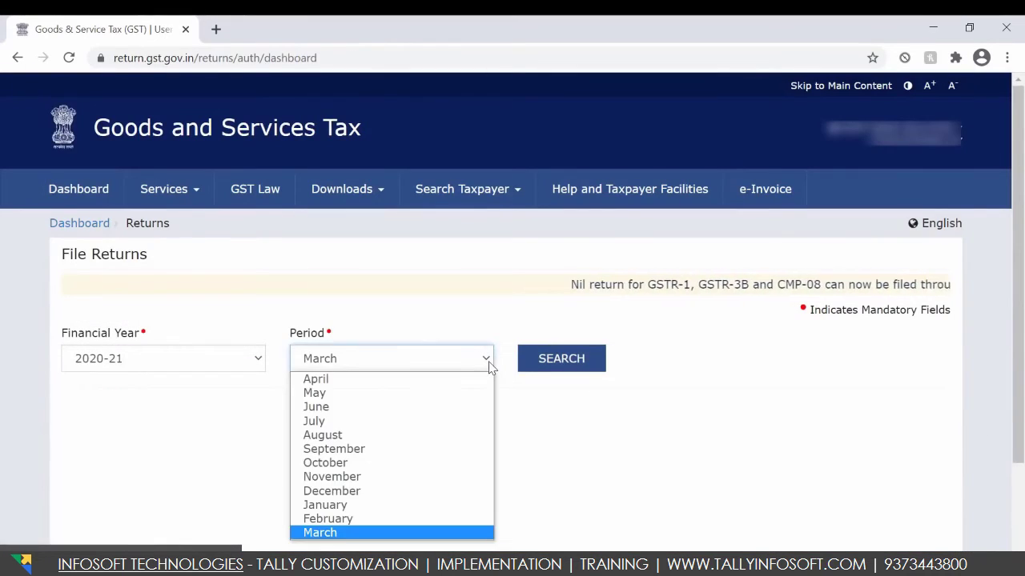
pyautogui.click(432, 518)
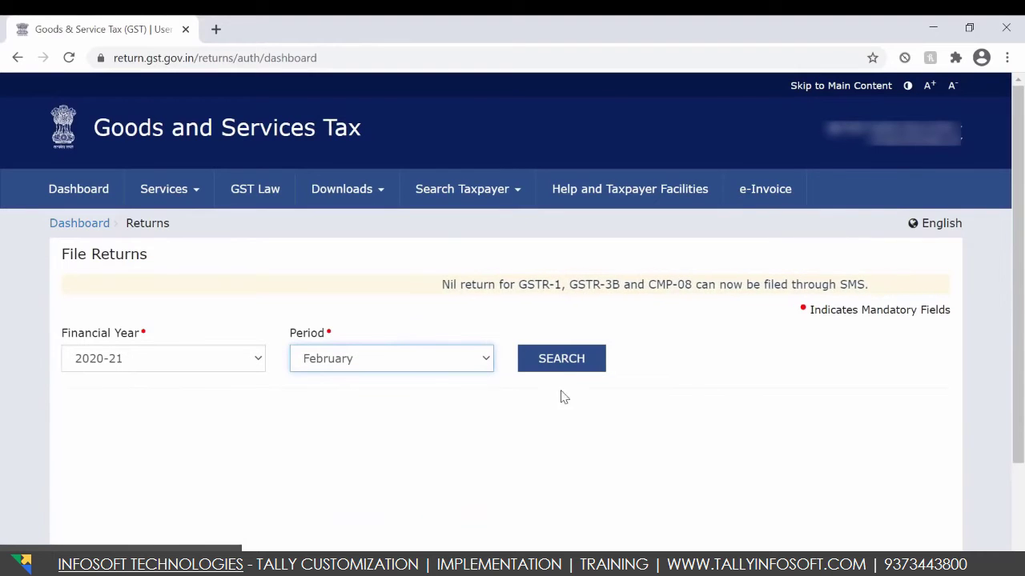
pyautogui.click(572, 365)
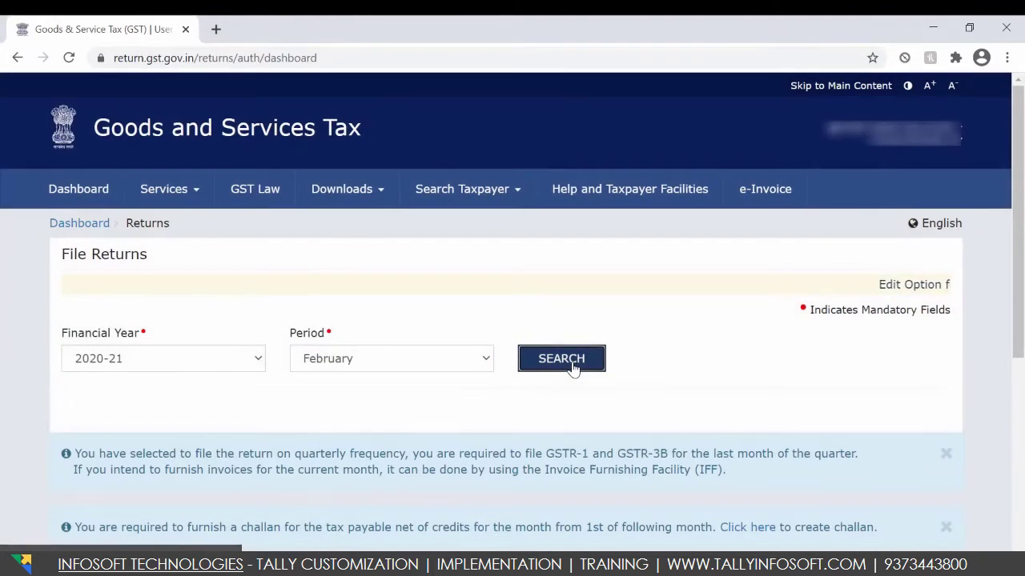
# Open online preparation for the Invoice Furnishing Facility and view the receiver-wise summary of the B2B invoices
pyautogui.scroll(-5, 565, 398)
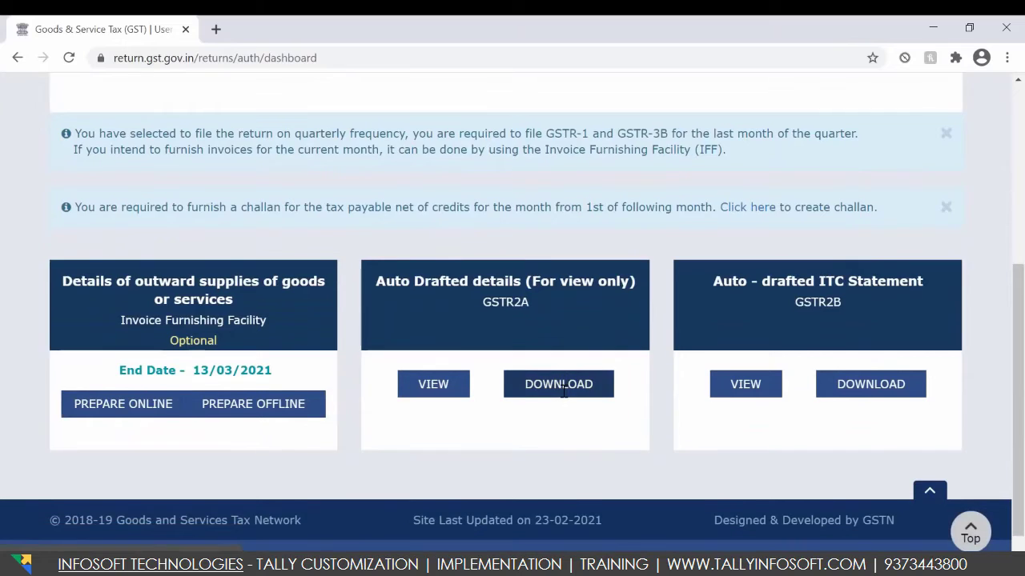
pyautogui.click(147, 387)
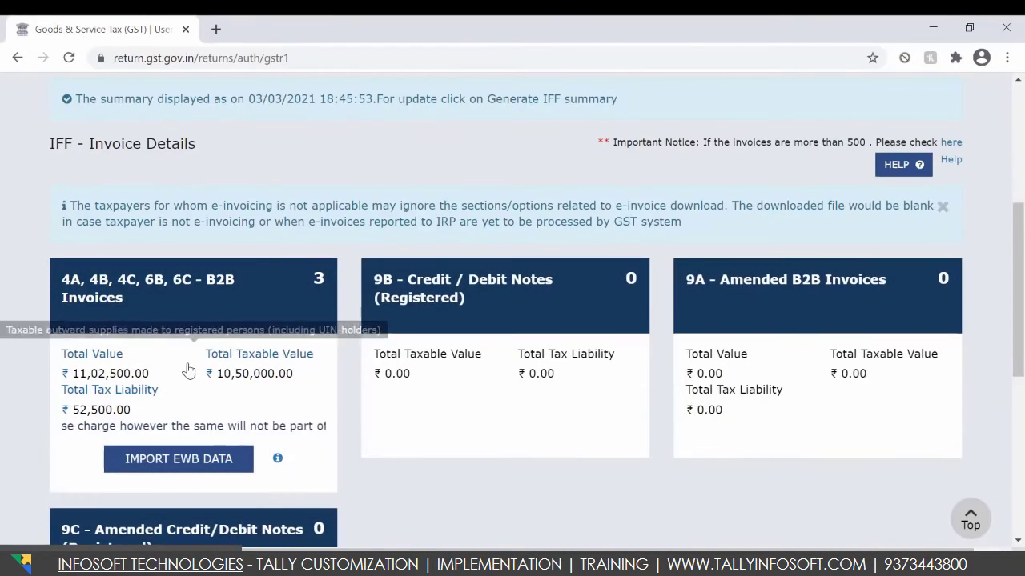
pyautogui.click(251, 312)
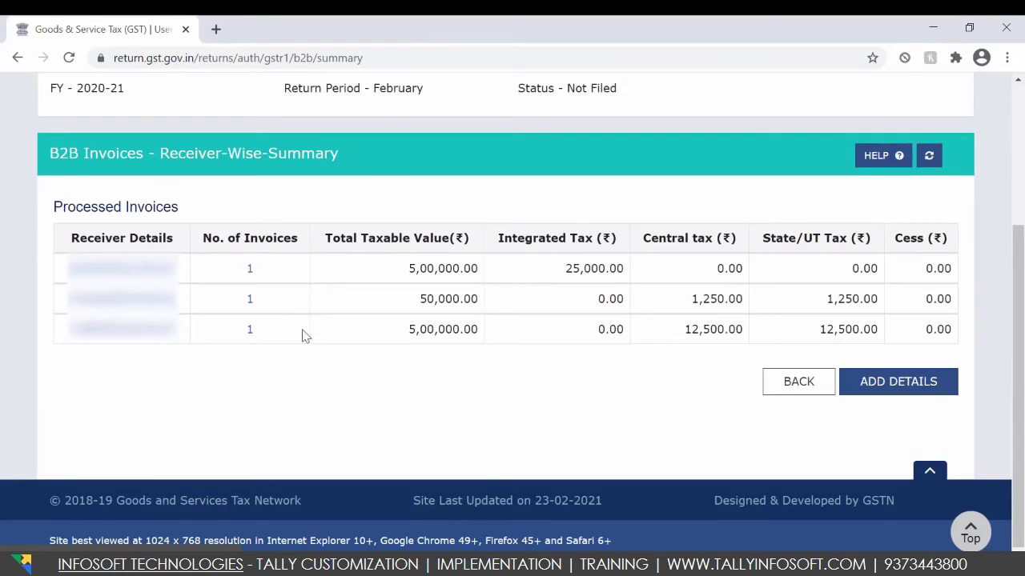
# Go back from the B2B receiver-wise summary to the IFF sections, then download the IFF preview PDF and open it
pyautogui.click(798, 381)
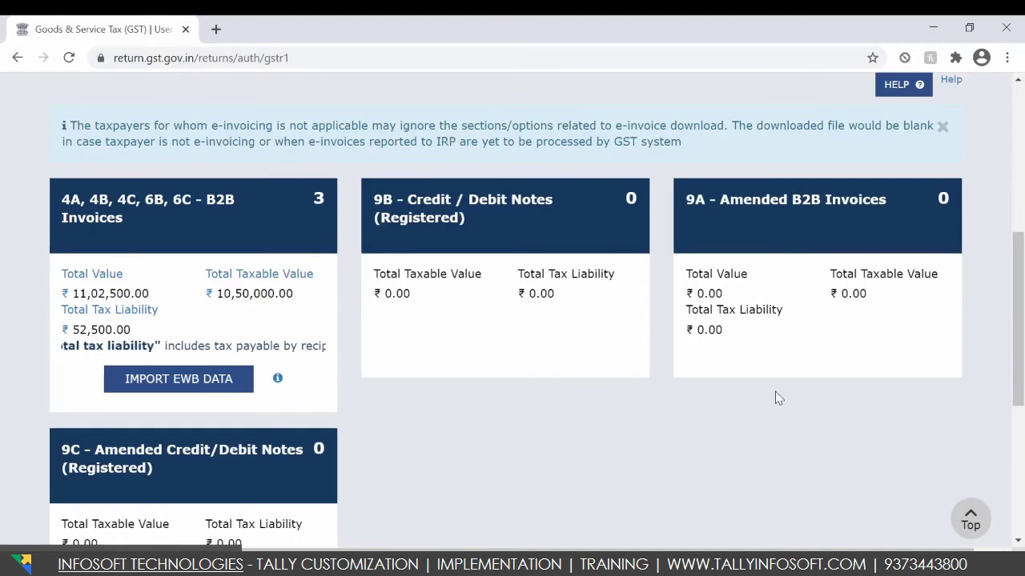
pyautogui.scroll(-4, 775, 391)
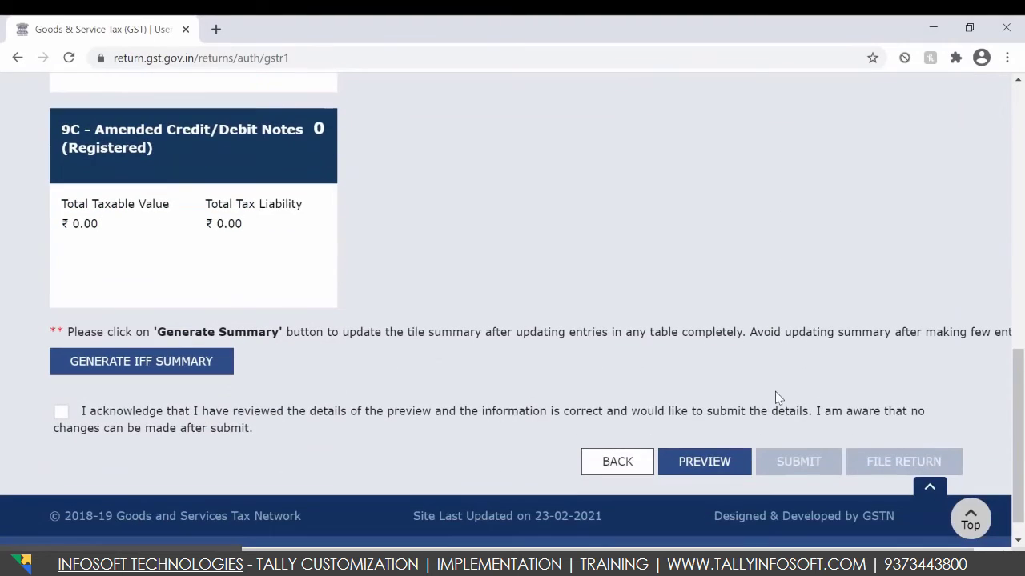
pyautogui.click(729, 470)
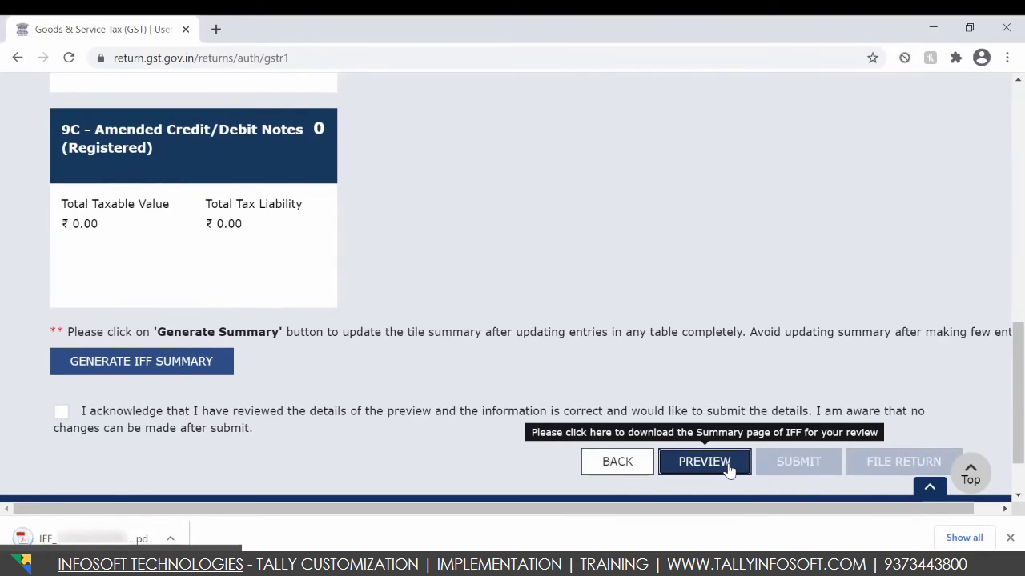
pyautogui.click(130, 541)
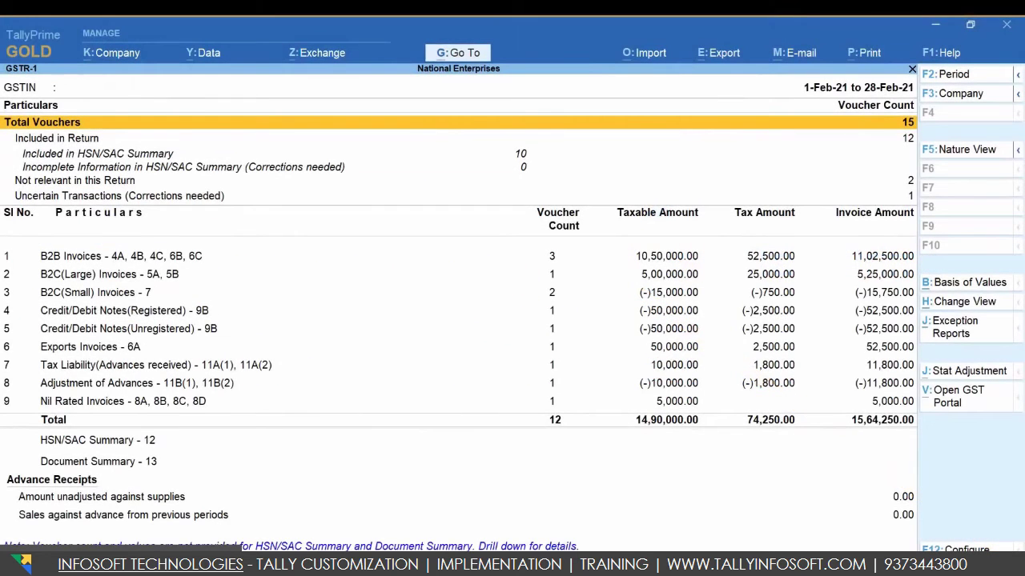
# Switch to TallyPrime and set the GSTR-1 report period from 1-1-2021 to Mar 21
pyautogui.press('F2')
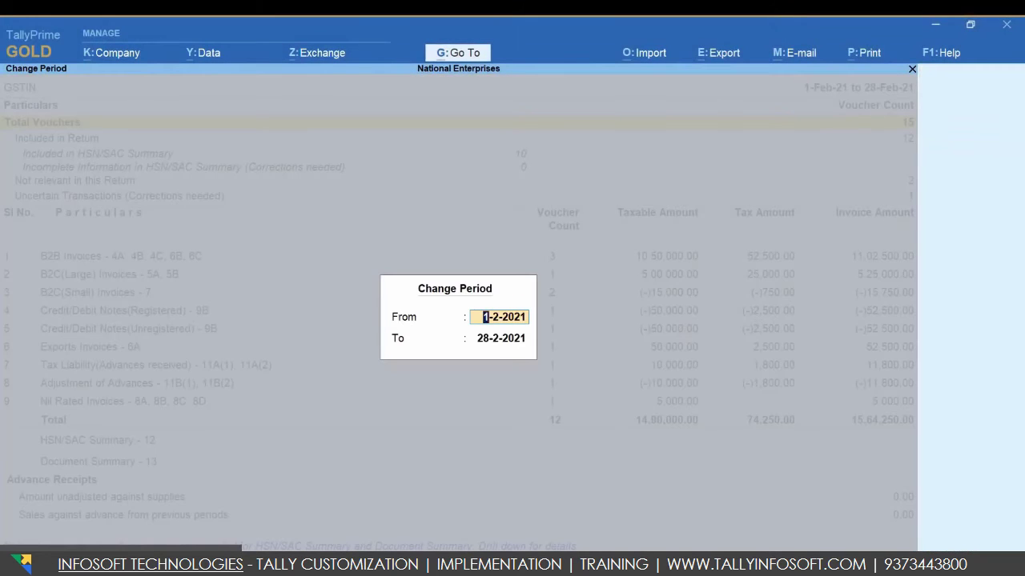
pyautogui.write('Jan 2')
pyautogui.press('Return')
pyautogui.write('Mar 21')
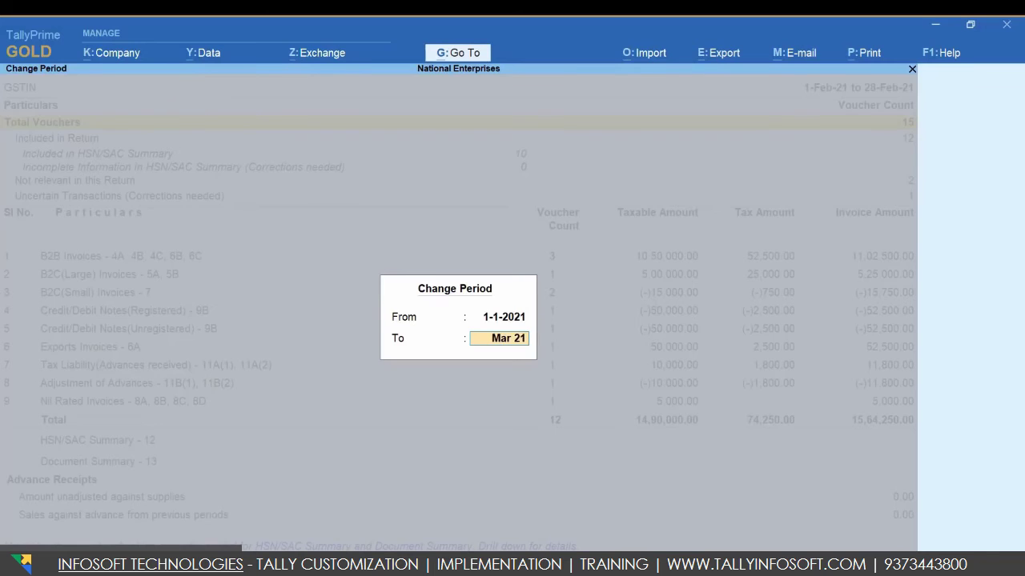
pyautogui.press('Return')
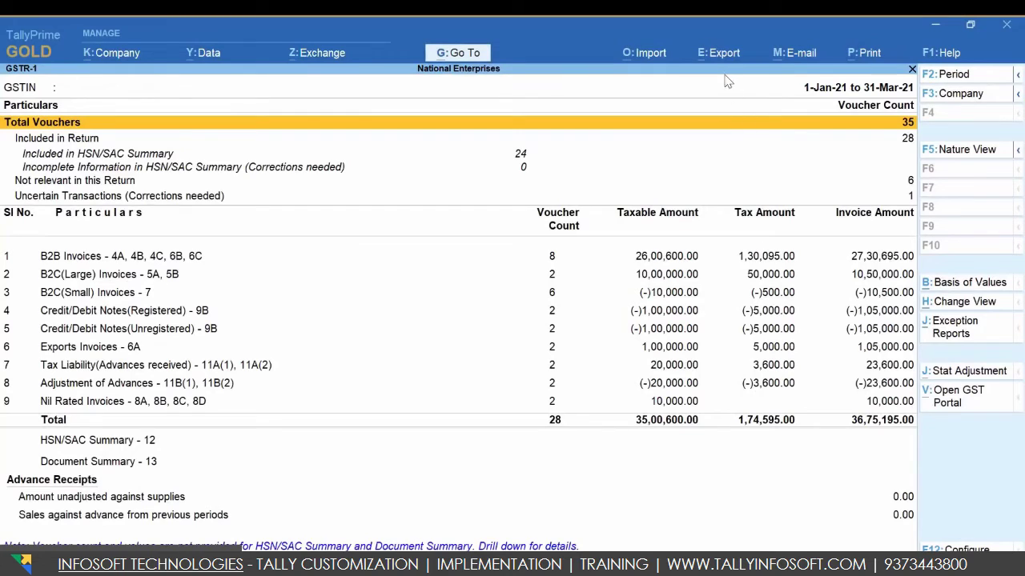
# Export the January–March GSTR-1 e-return in JSON (Data Interchange) format to D:\Returns, with separate files for each section
pyautogui.click(722, 58)
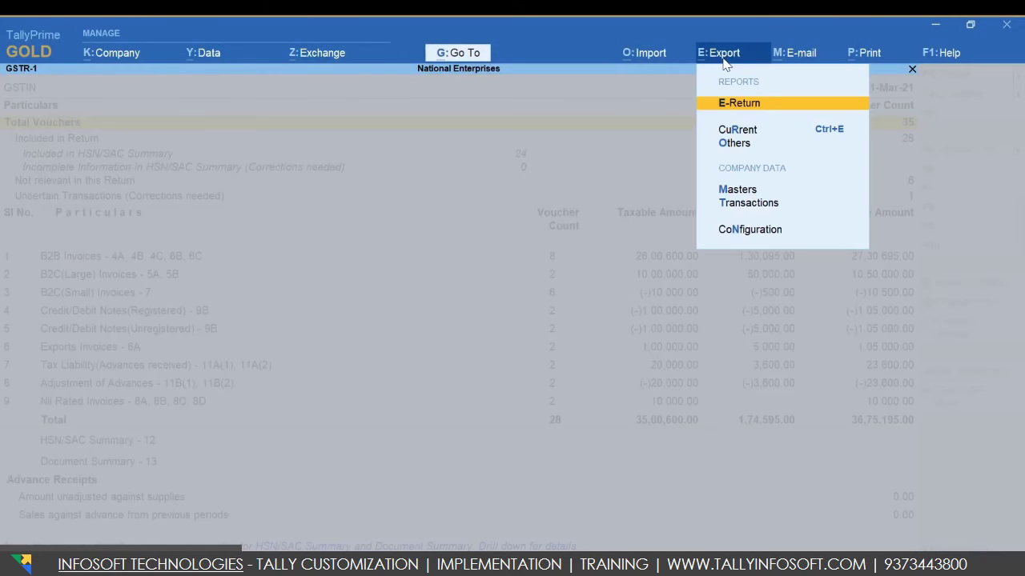
pyautogui.click(771, 109)
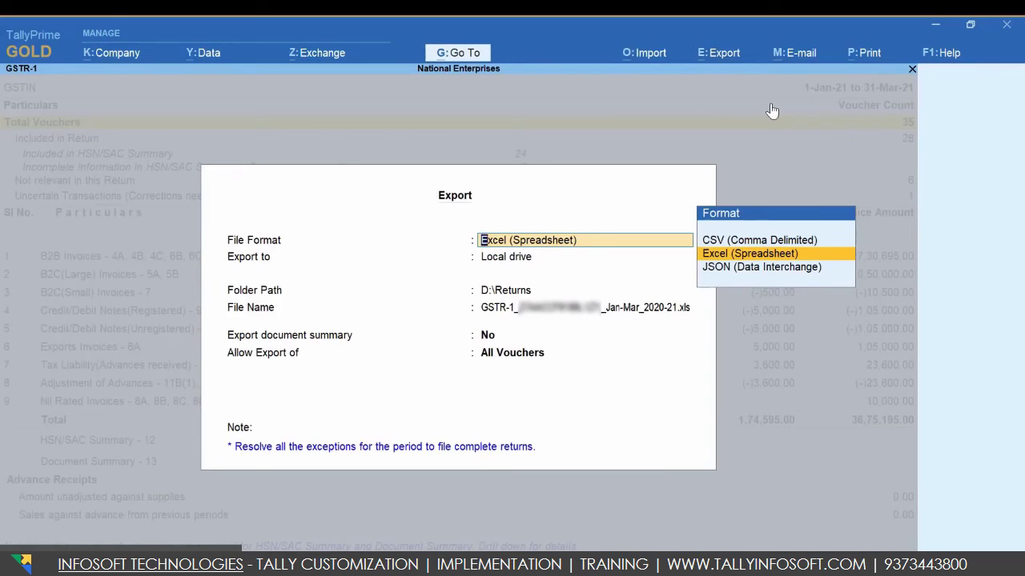
pyautogui.press('Down')
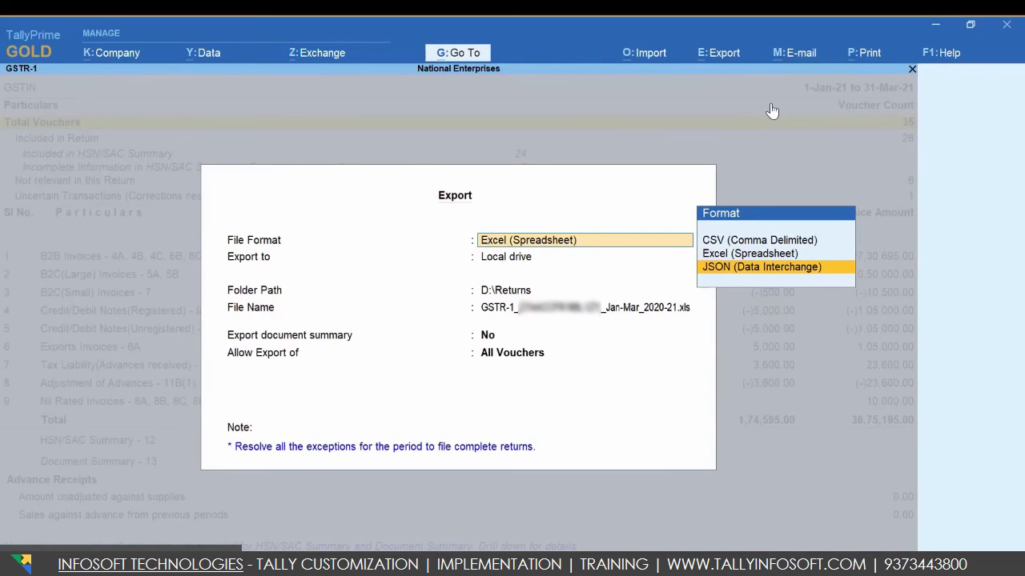
pyautogui.press('Return')
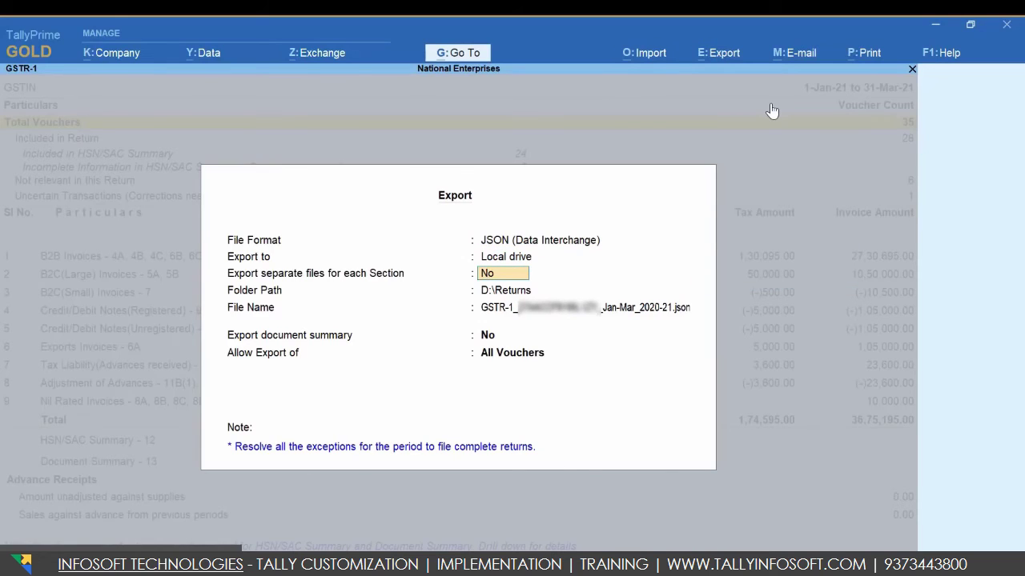
pyautogui.write('Yes')
pyautogui.press('Return')
pyautogui.press('Return')
pyautogui.press('Return')
pyautogui.press('Return')
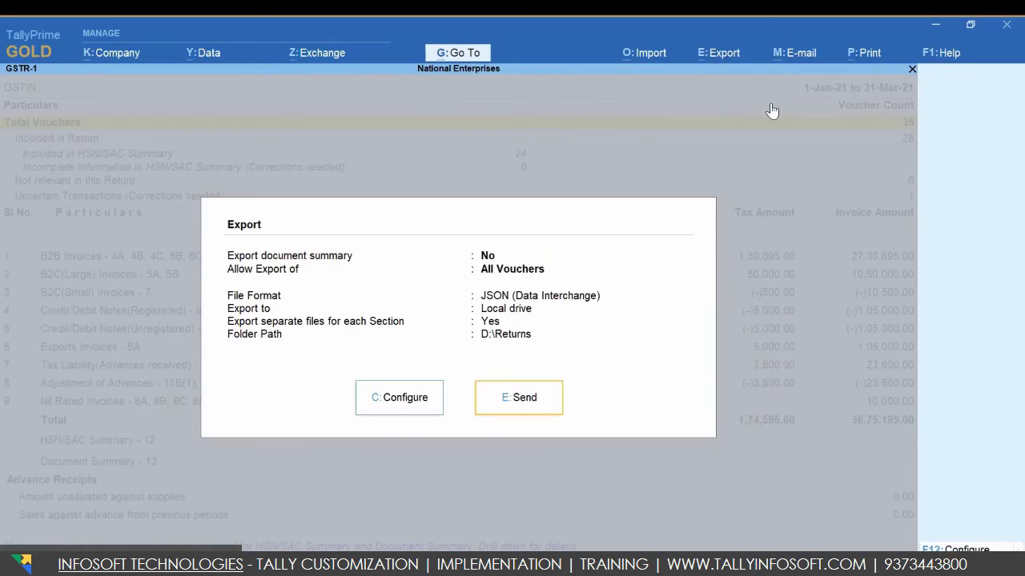
pyautogui.press('Return')
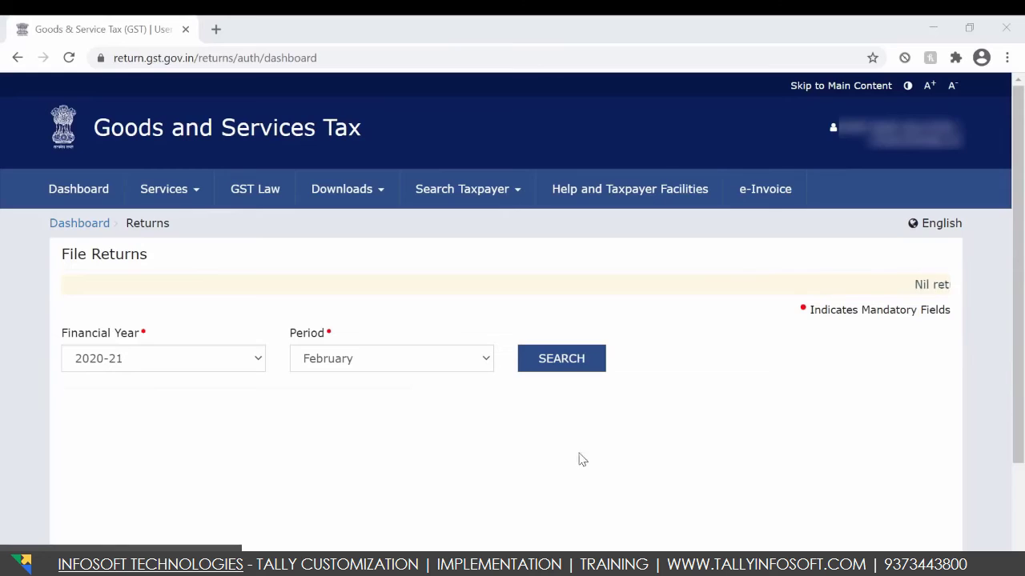
# Switch to the GST portal, search the returns for March of 2020-21 and open offline preparation for the quarterly GSTR1
pyautogui.click(487, 364)
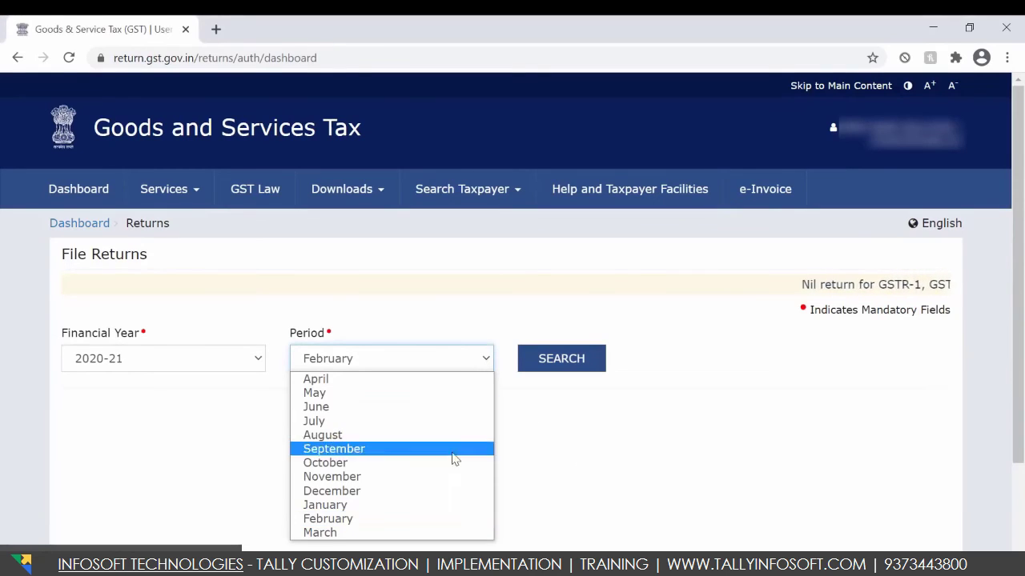
pyautogui.click(434, 531)
pyautogui.click(602, 370)
pyautogui.scroll(-3, 869, 430)
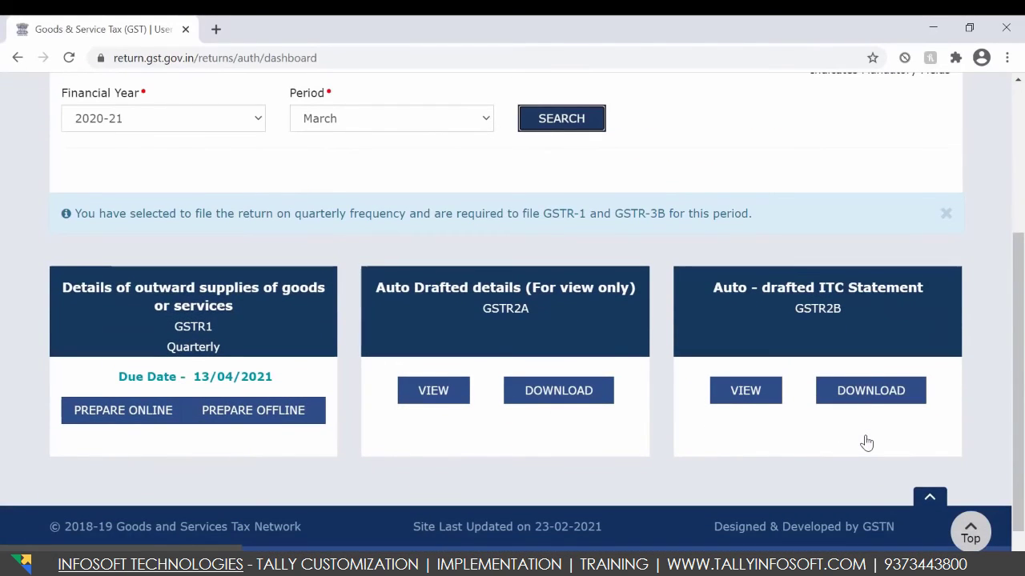
pyautogui.click(294, 415)
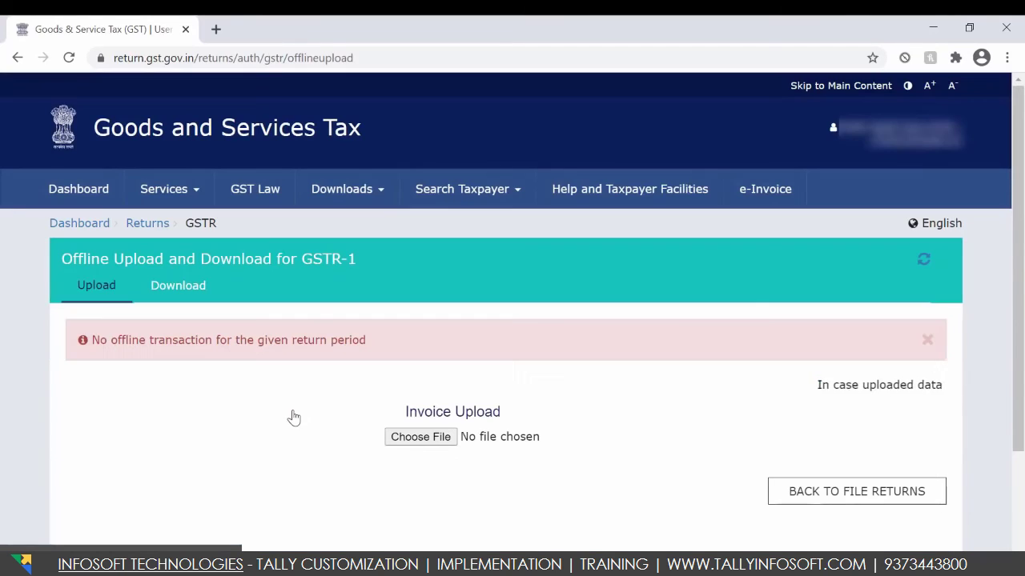
# Upload the B2C_Large JSON file from the Returns folder as the GSTR-1 invoice upload
pyautogui.click(448, 443)
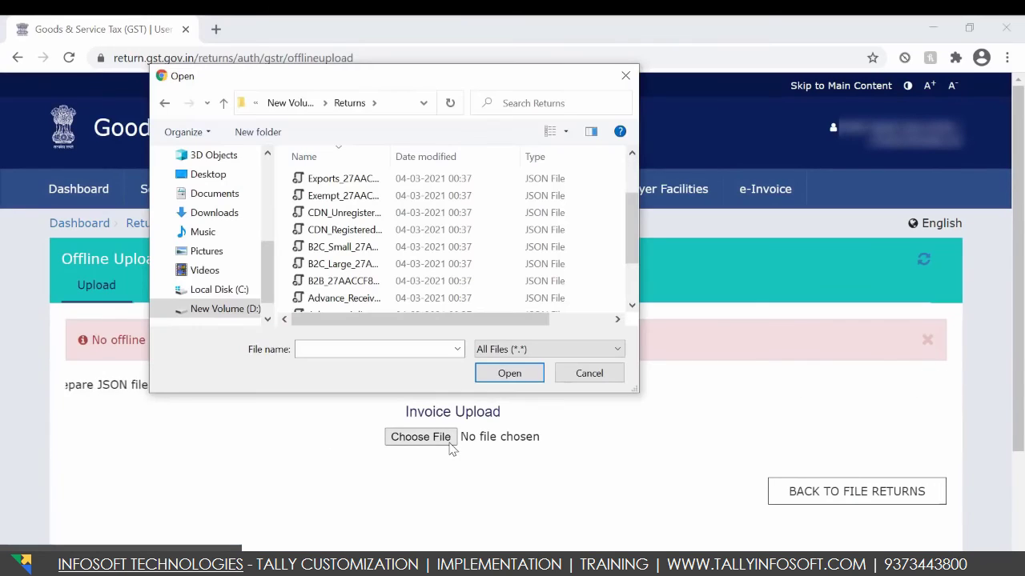
pyautogui.click(342, 267)
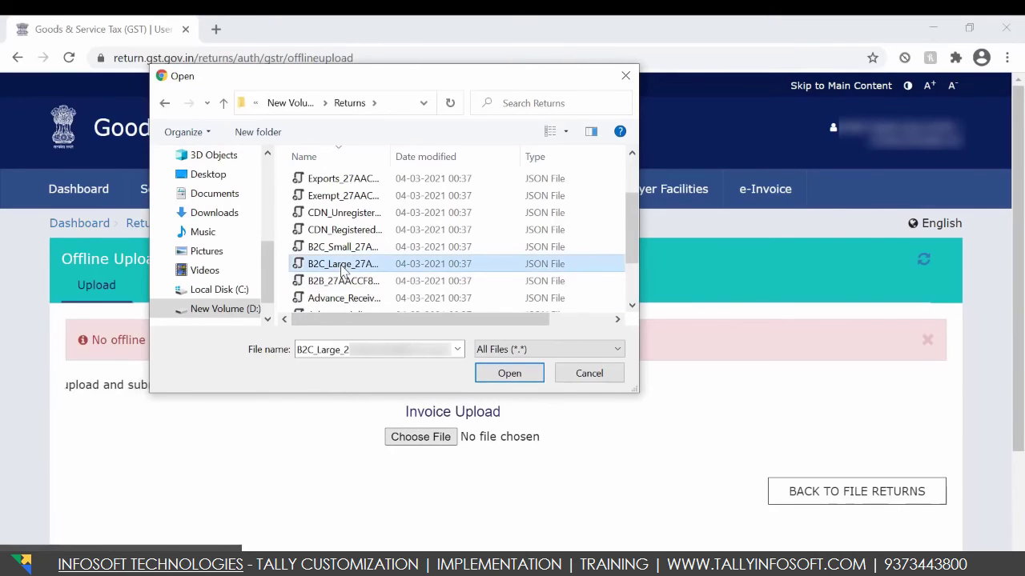
pyautogui.click(507, 378)
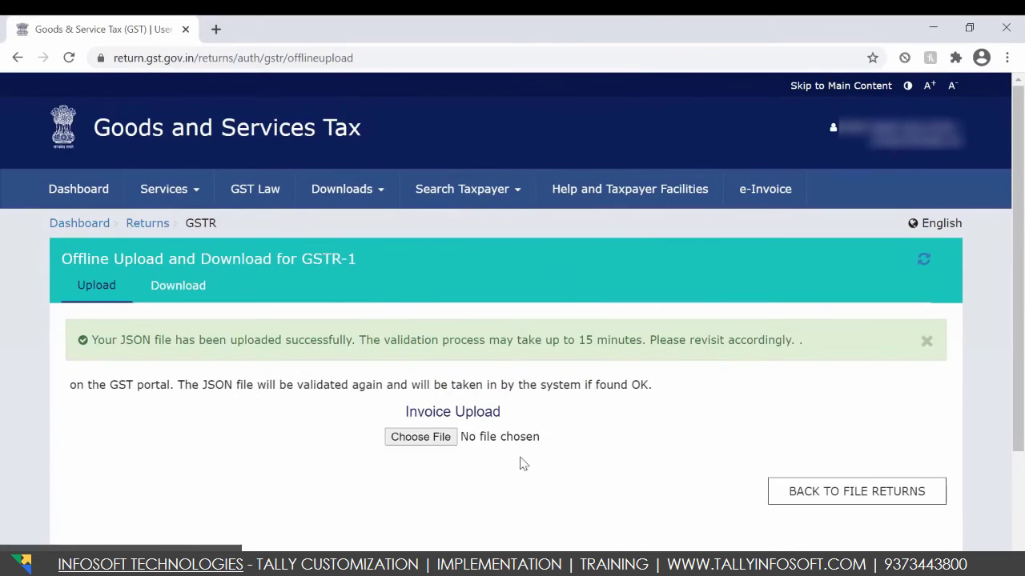